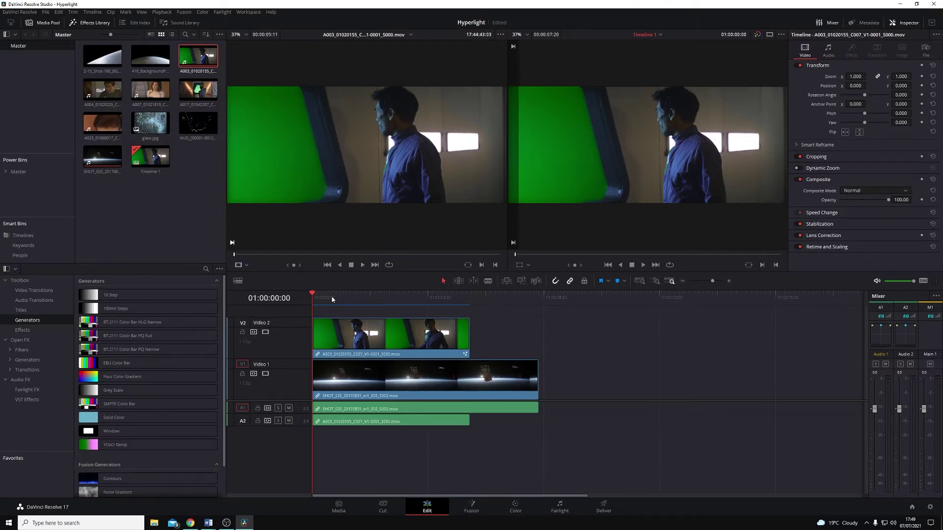
Preview the shot, park the playhead at 01:00:02:12, and open the clip in Fusion
drag(332, 300, 413, 344)
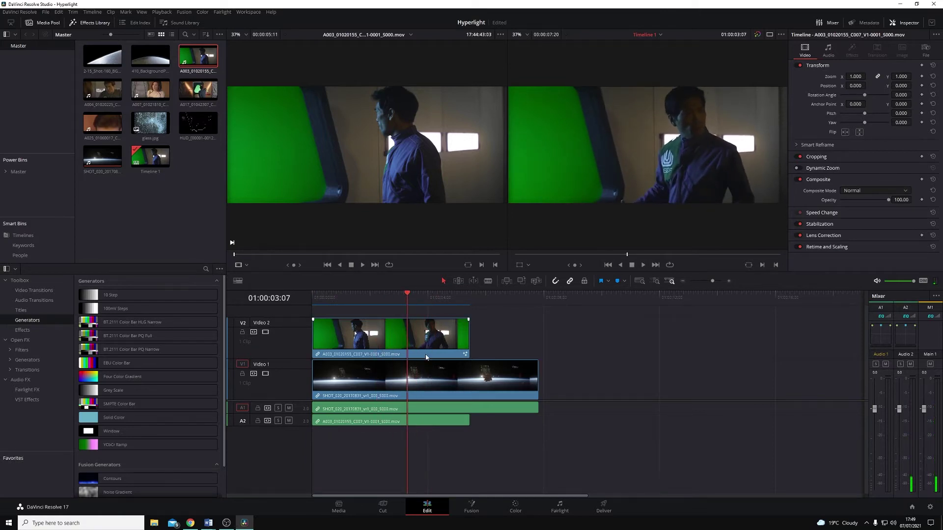
drag(400, 309, 384, 308)
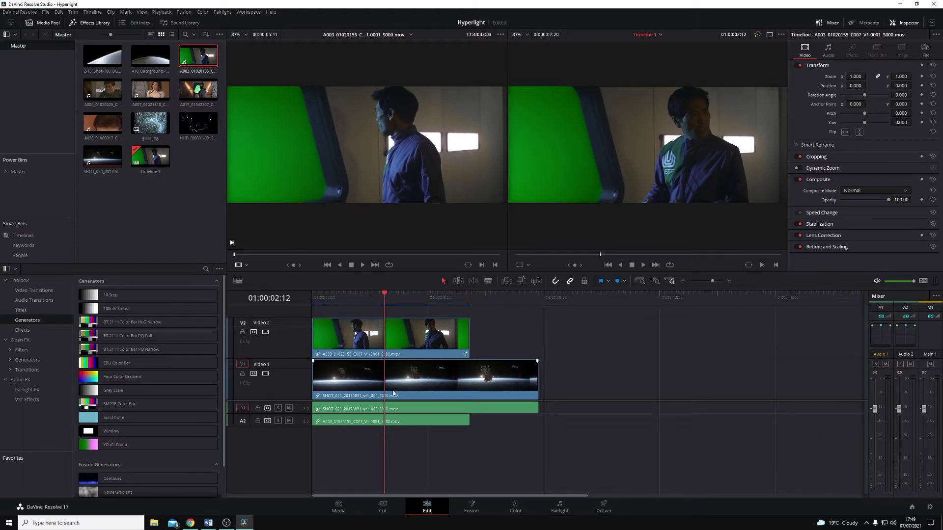
click(472, 507)
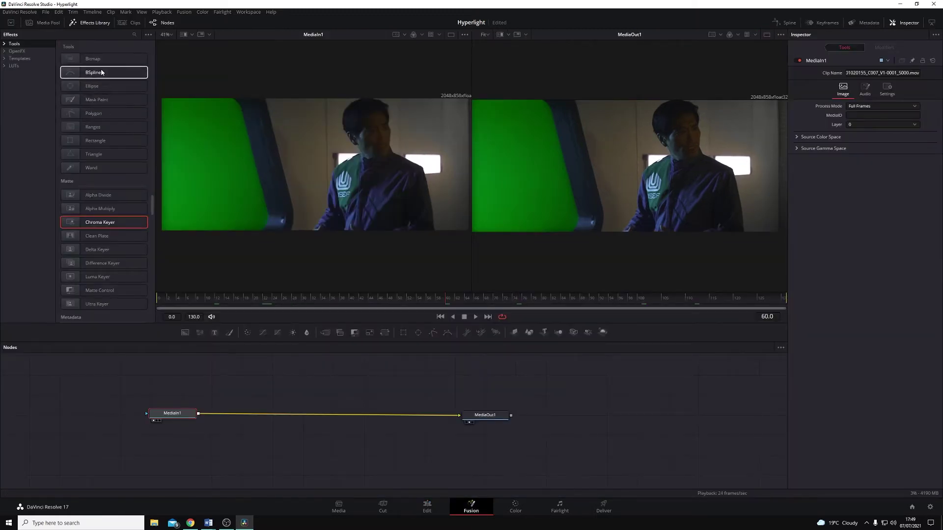
Show the Effects Library Tools list scrolled down to the Matte section
click(85, 24)
click(84, 23)
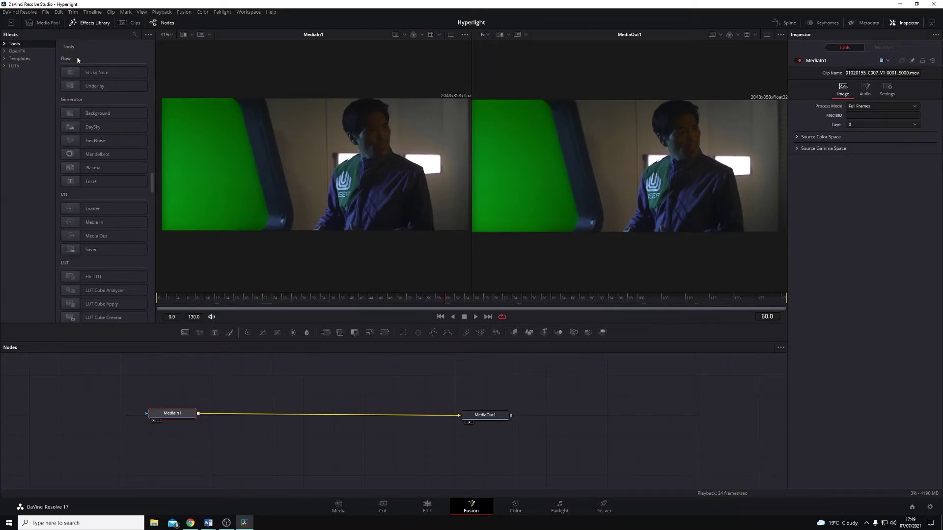
scroll(79, 89, down, 3)
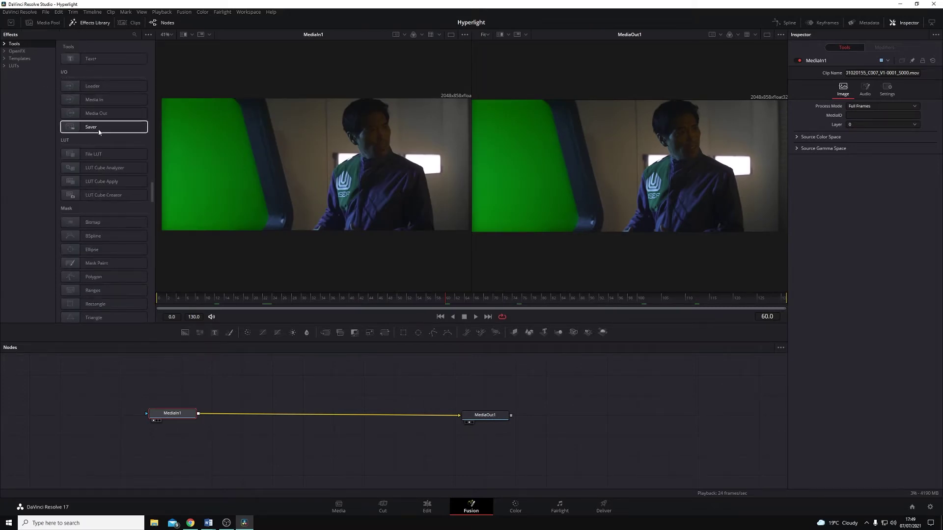
scroll(87, 142, down, 4)
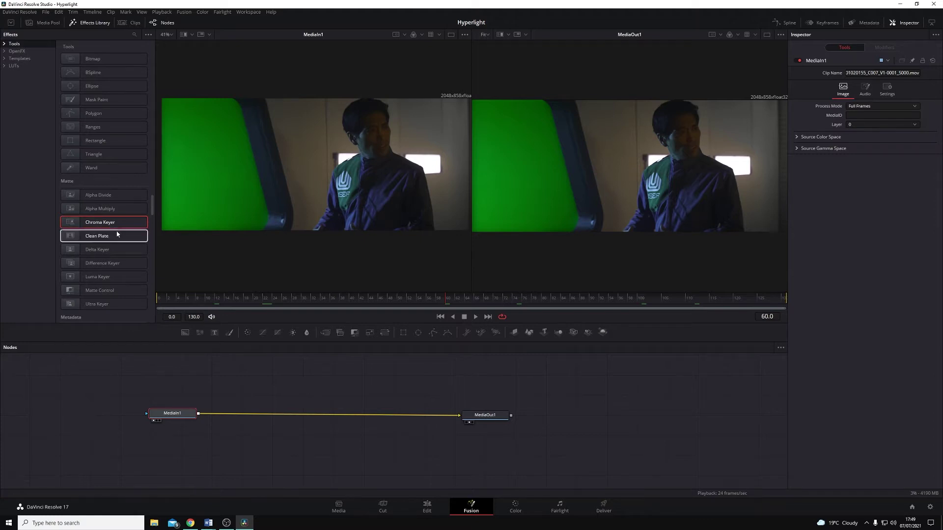
Place a Chroma Keyer from Tools > Matte onto the MediaIn1–MediaOut1 link, discarding a misplaced one
mouse_move(183, 413)
mouse_down()
mouse_move(175, 410)
mouse_move(183, 413)
mouse_up()
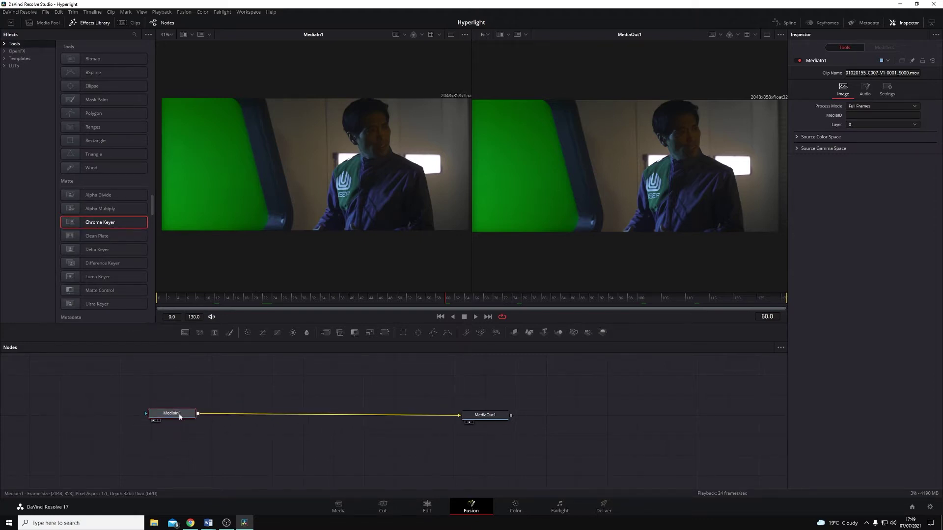
click(116, 222)
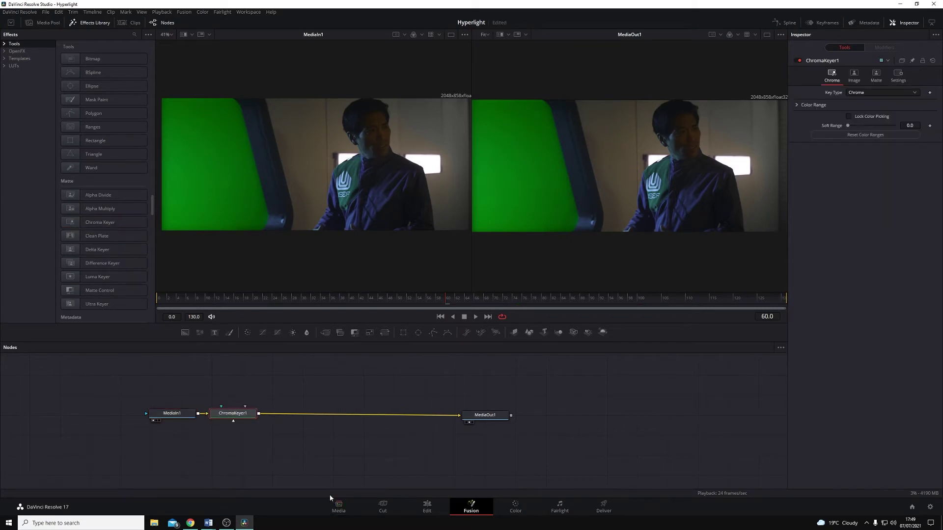
key(Delete)
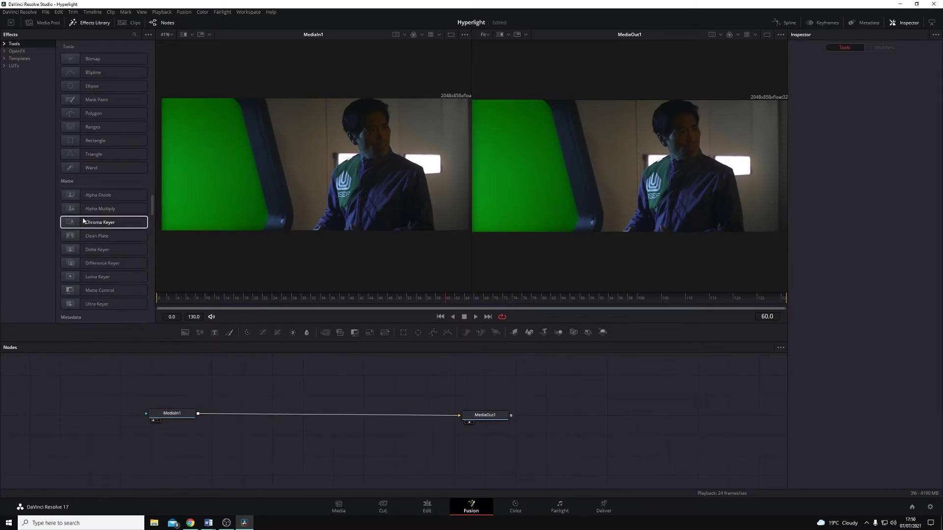
drag(84, 221, 337, 242)
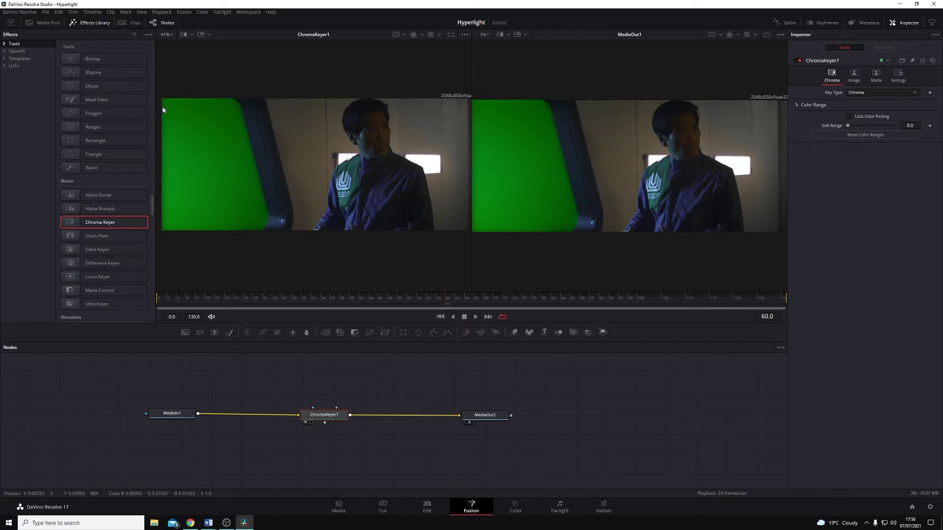
Sample the main green backdrop and the remaining green patch, checking the key in playback
drag(161, 105, 236, 234)
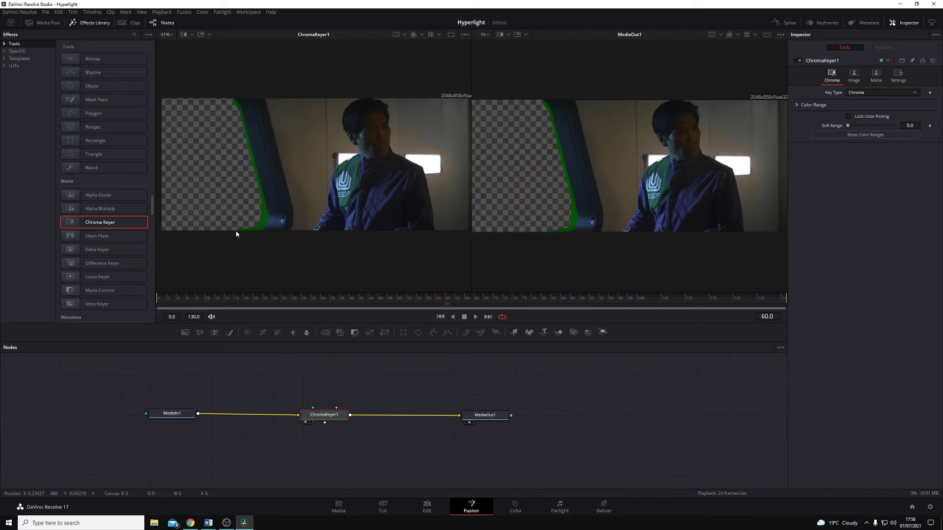
key(space)
key(space)
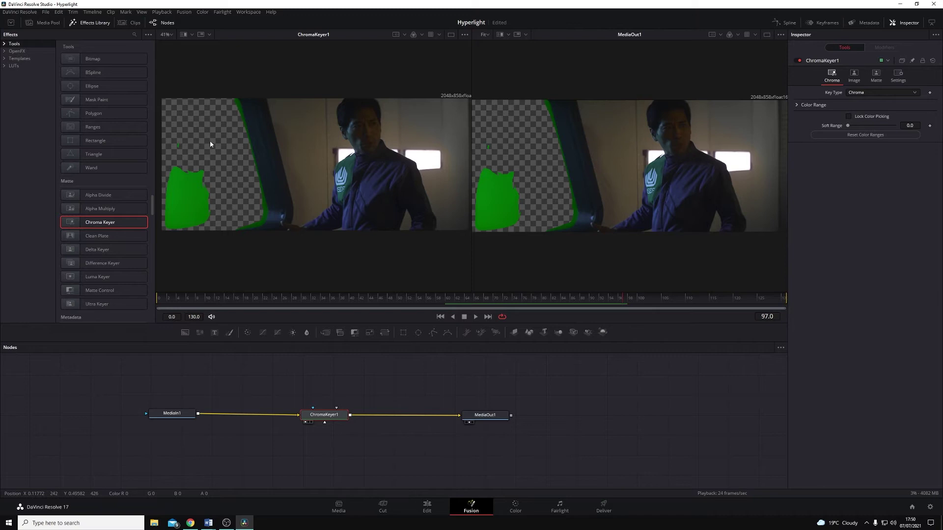
drag(212, 133, 164, 232)
key(space)
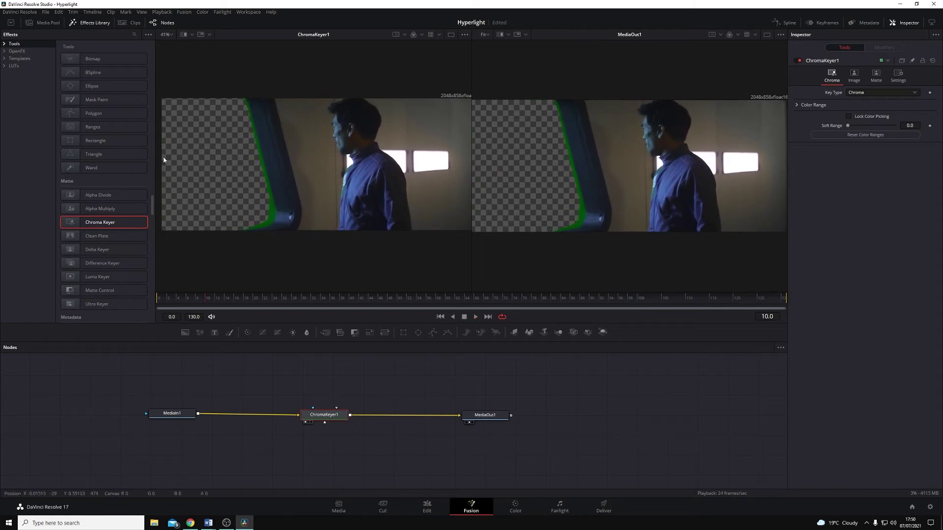
Key out the green fringe along the pillar and a leftover spot, undoing one bad pick
drag(264, 205, 275, 216)
drag(265, 200, 276, 210)
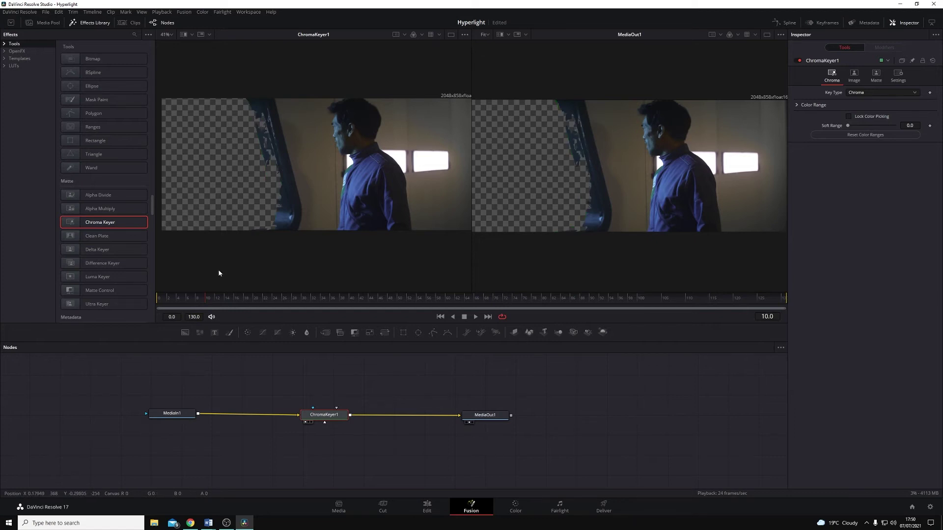
key(ctrl+z)
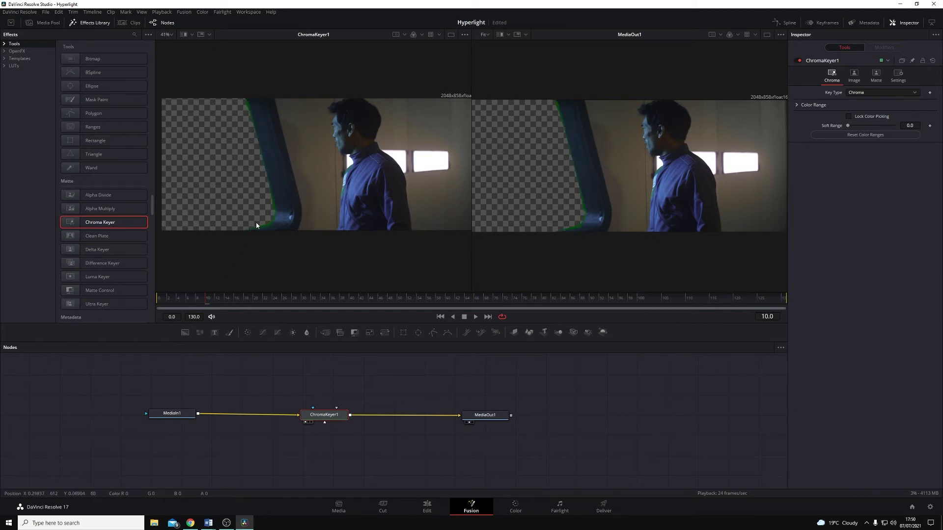
drag(264, 223, 270, 225)
key(space)
click(169, 211)
key(space)
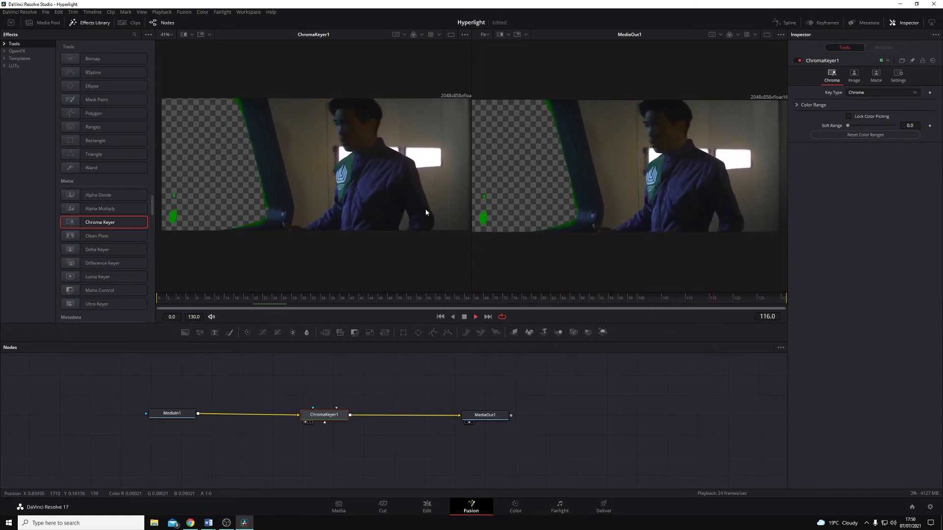
key(space)
key(space)
key(space)
drag(244, 293, 392, 317)
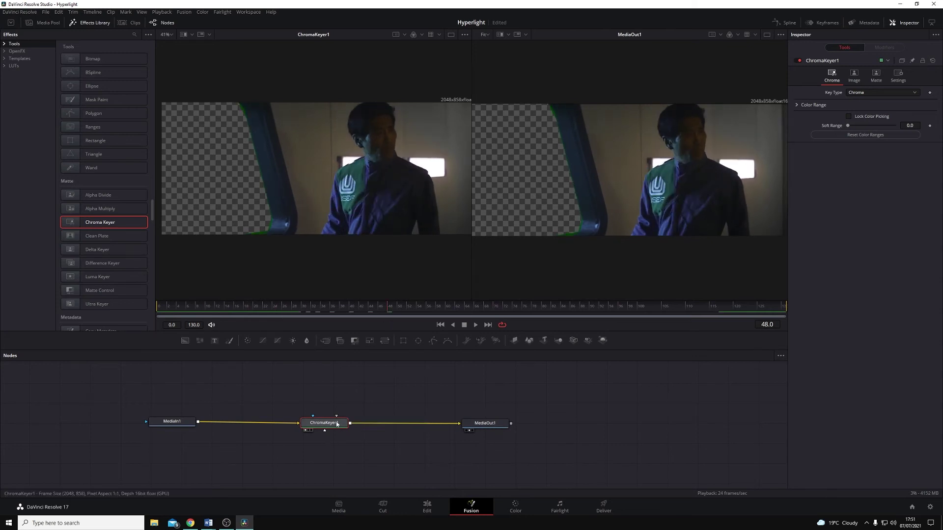
Raise ChromaKeyer1's Soft Range to about 0.07 in the Inspector
mouse_move(334, 420)
mouse_down()
mouse_move(347, 419)
mouse_move(342, 429)
mouse_up()
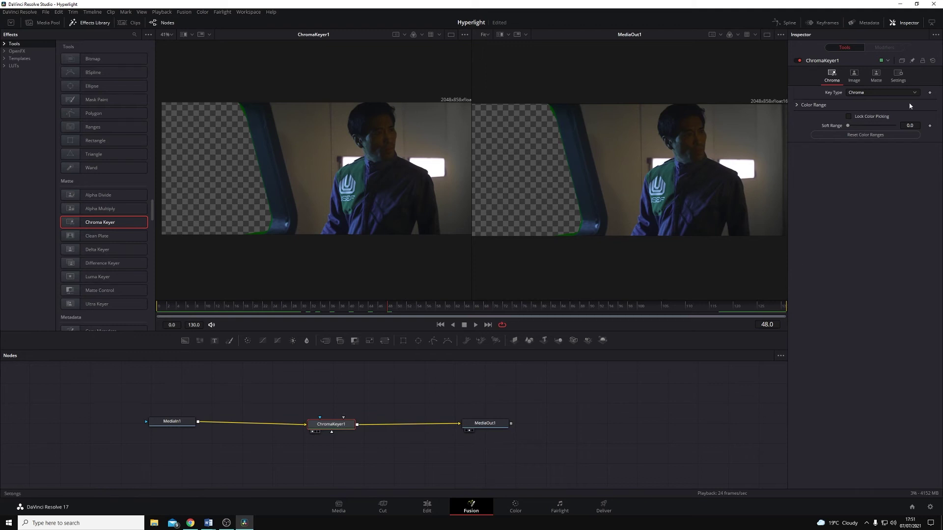
click(903, 23)
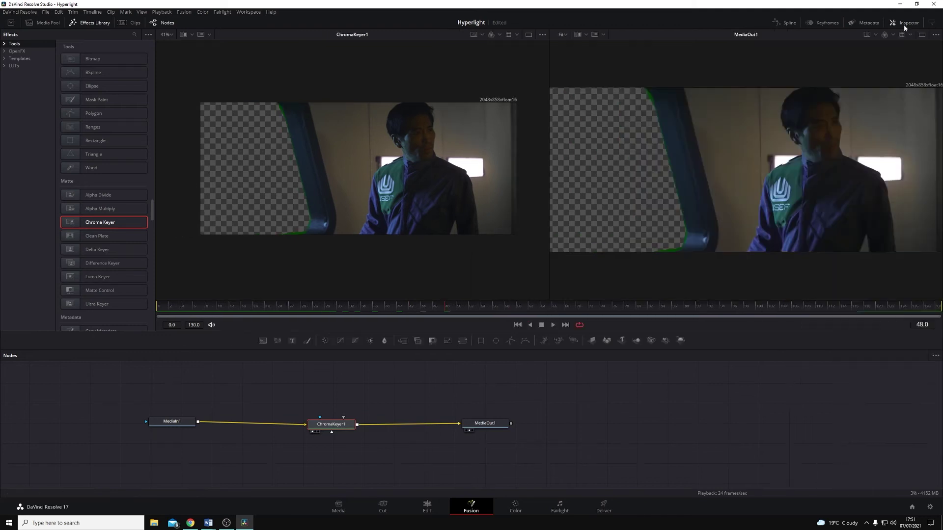
click(906, 24)
click(910, 25)
click(910, 24)
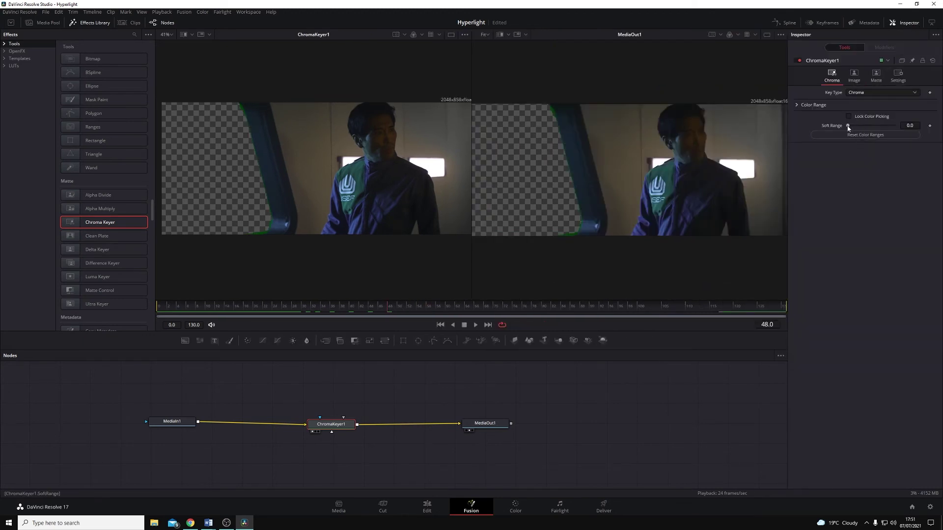
drag(849, 128, 867, 124)
Set ChromaKeyer1's Spill Color to Green and Spill Method to Medium
click(854, 81)
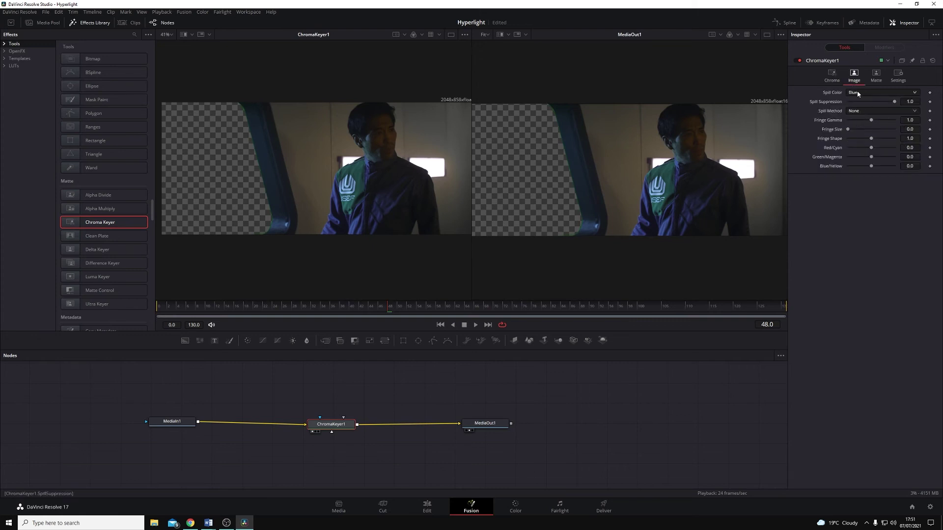
click(861, 93)
click(863, 109)
click(862, 110)
click(864, 137)
Increase ChromaKeyer1's matte Blur to about 9.6
click(879, 79)
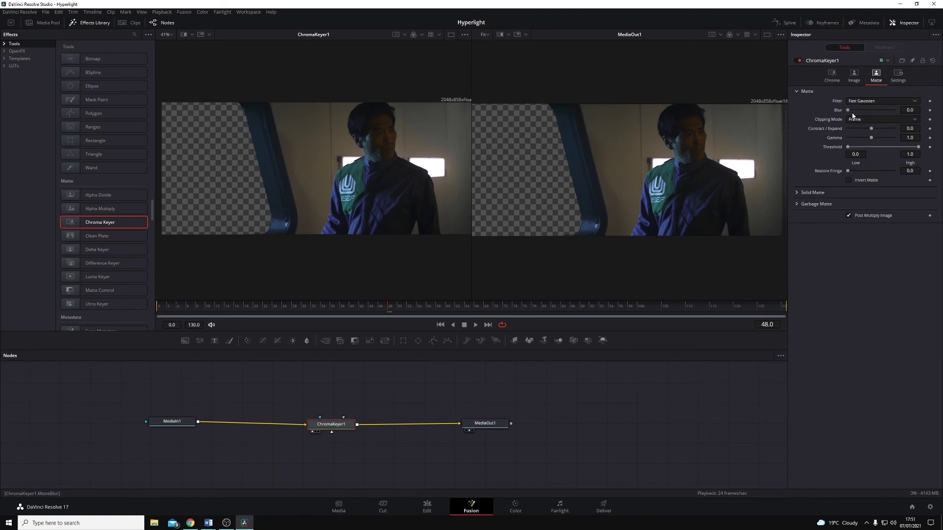
mouse_move(871, 110)
mouse_down()
mouse_move(859, 110)
mouse_move(894, 112)
mouse_move(853, 112)
mouse_up()
Switch to the Edit page and play the timeline to review the keyed composite
click(427, 507)
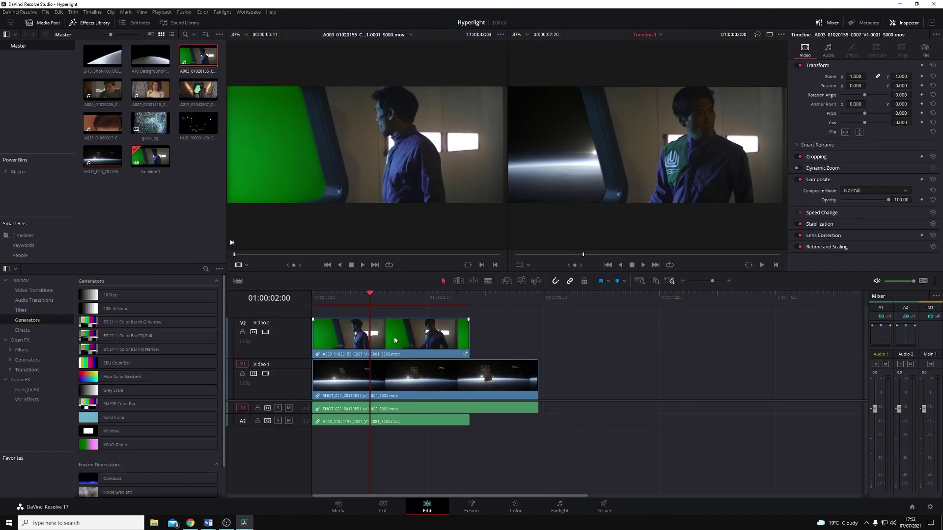
key(space)
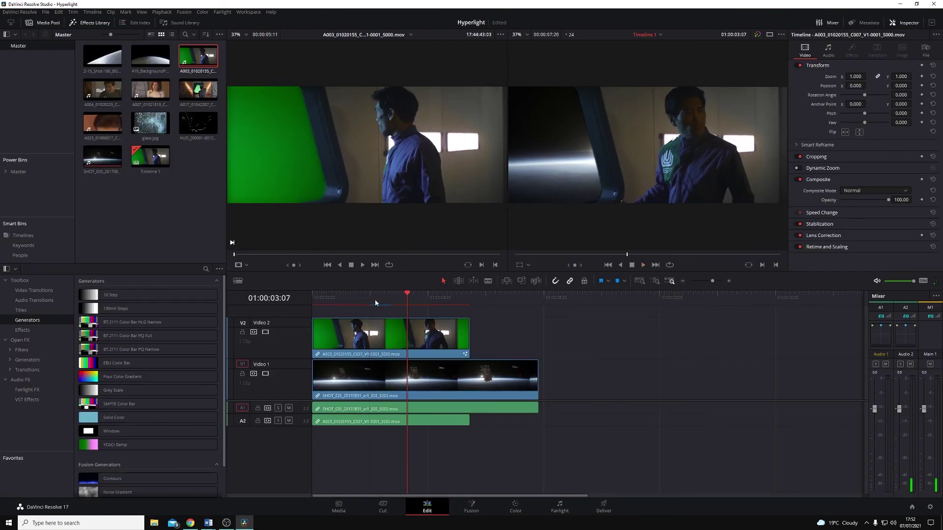